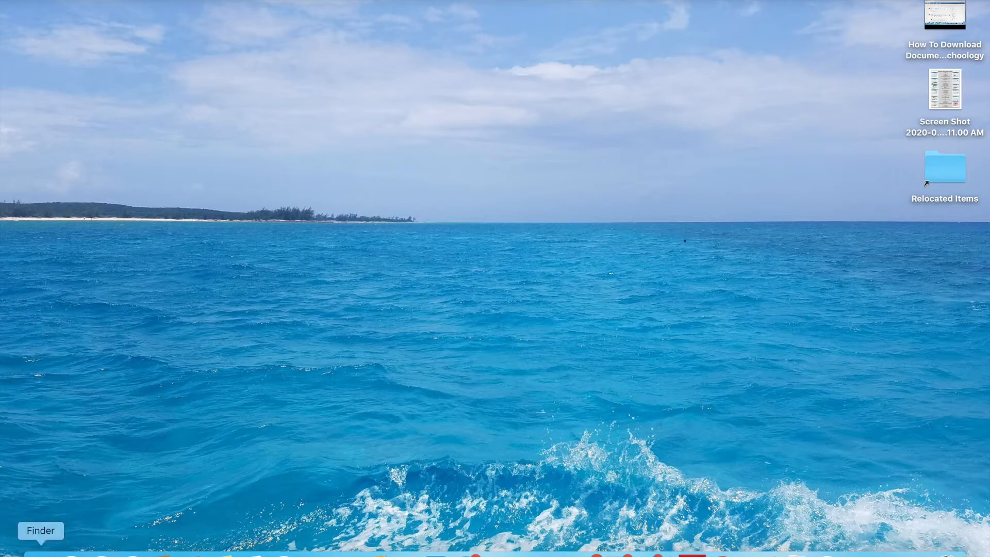
# - Open Chapter_2_Section_1_Science_Notebook (1).pdf from the Downloads folder in Preview
pyautogui.click(41, 554)
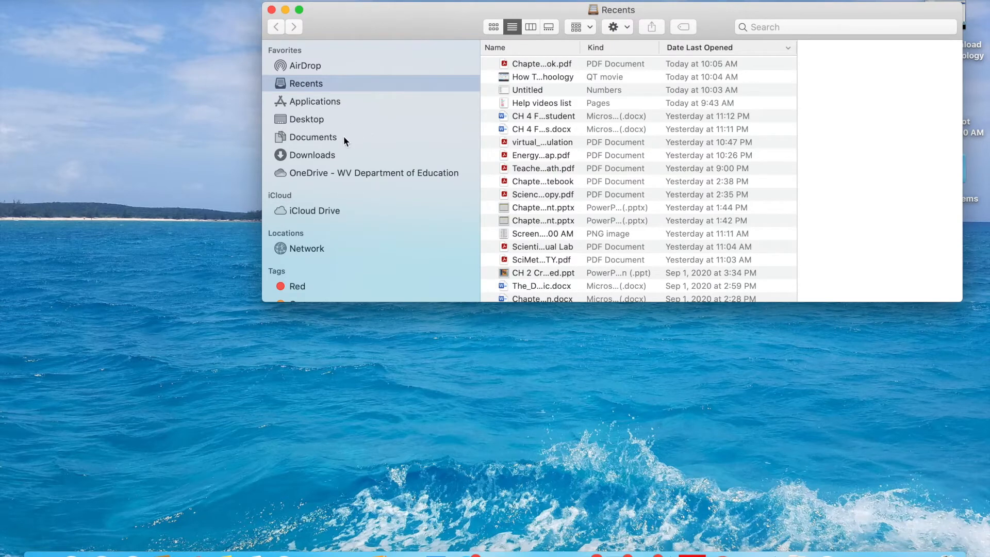
pyautogui.click(317, 158)
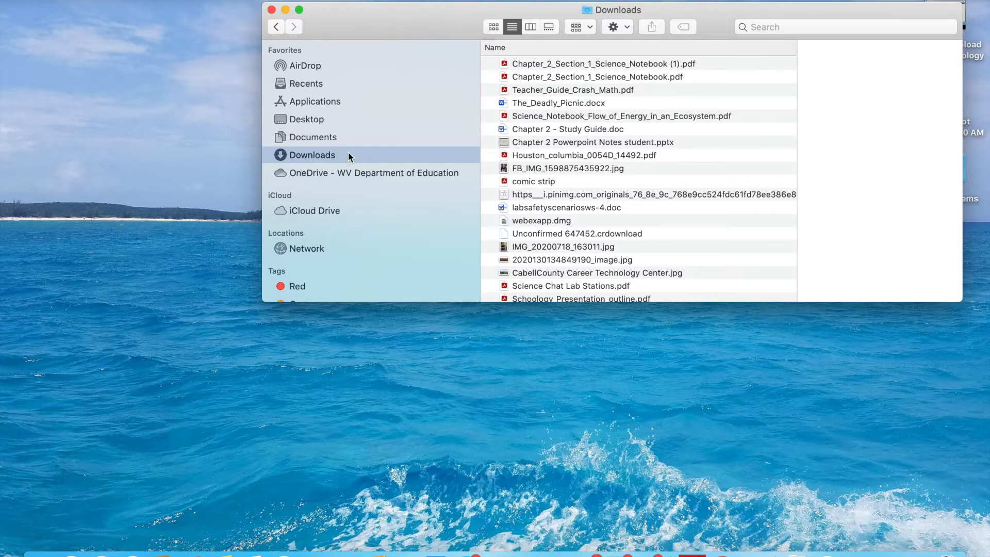
pyautogui.click(587, 63)
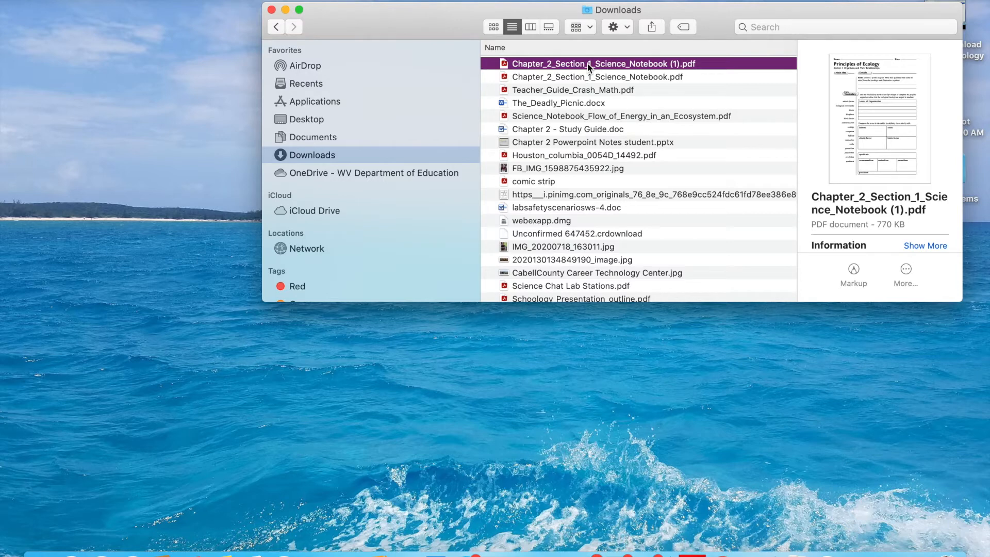
pyautogui.scroll(-2, 587, 72)
pyautogui.scroll(2, 586, 62)
pyautogui.rightClick(578, 67)
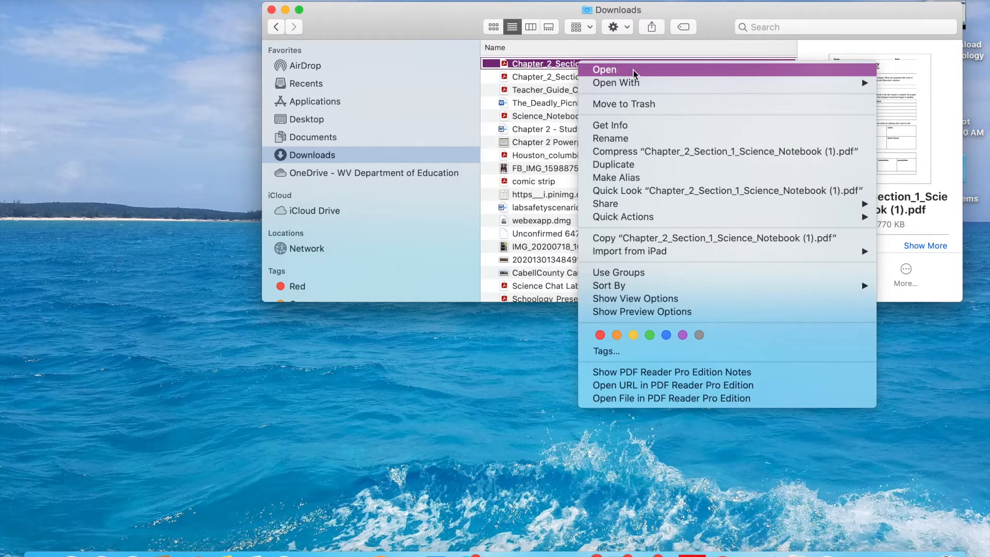
pyautogui.moveTo(647, 87)
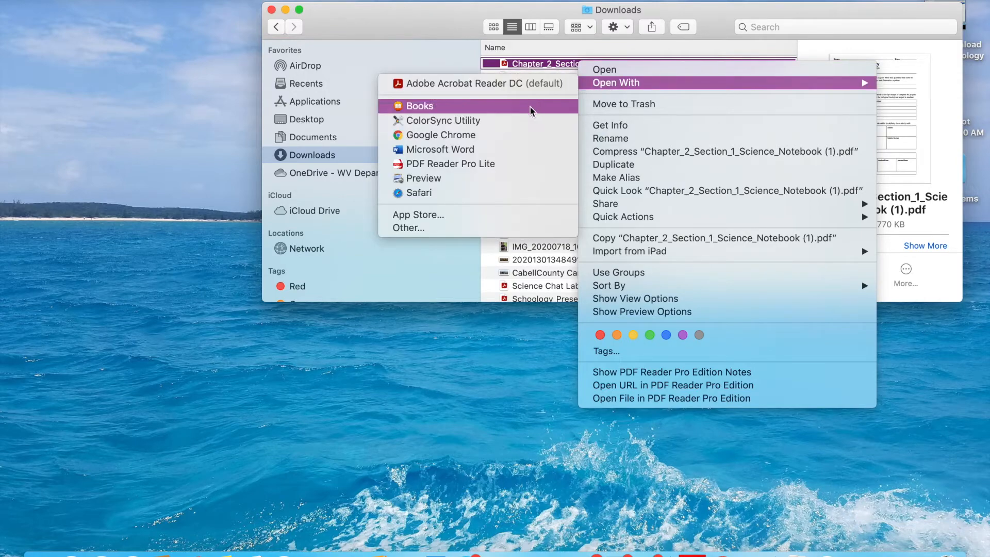
pyautogui.click(476, 178)
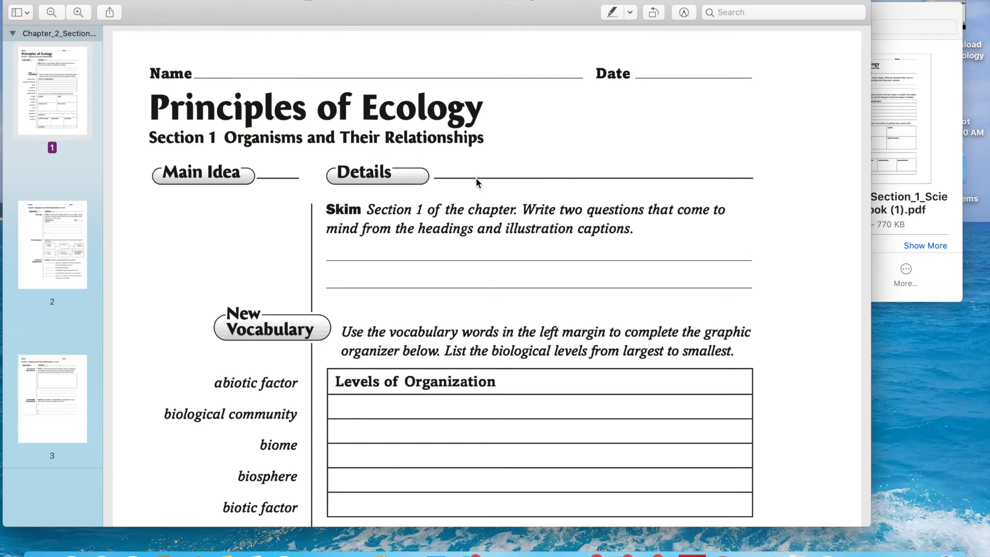
# - Show the markup tools and add a text box reading "Answer" in the first blank row of the Levels of Organization table
pyautogui.click(684, 13)
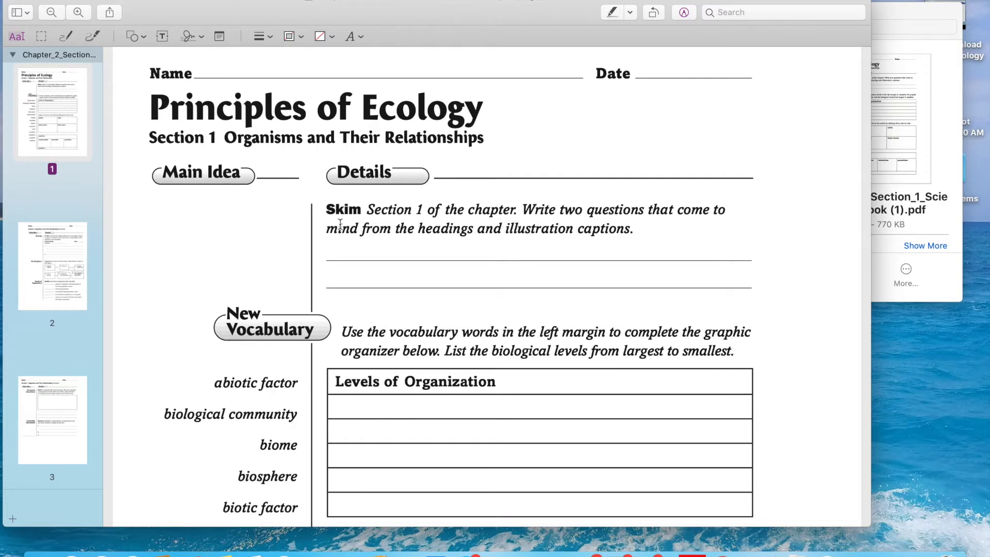
pyautogui.scroll(-5, 340, 224)
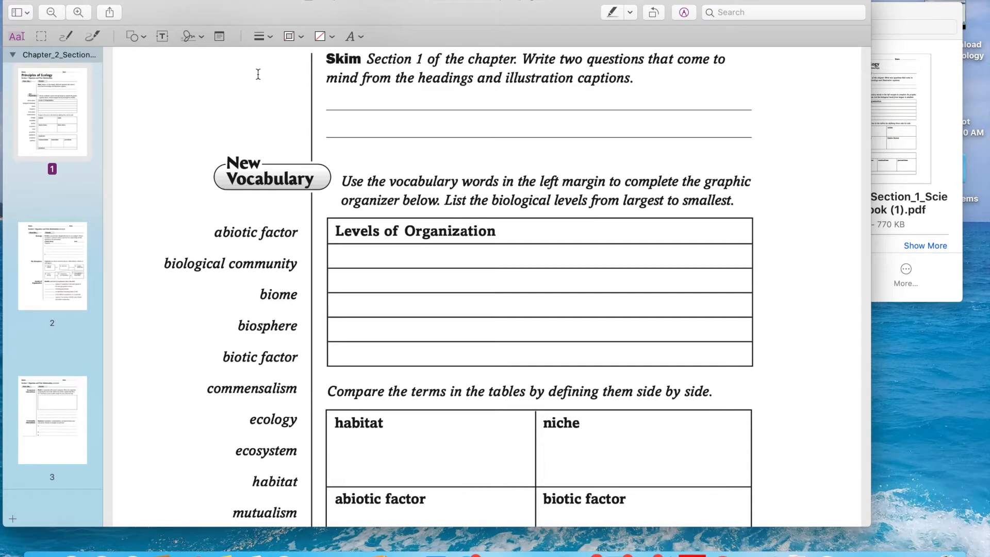
pyautogui.click(162, 38)
pyautogui.moveTo(488, 248)
pyautogui.mouseDown()
pyautogui.moveTo(384, 256)
pyautogui.moveTo(355, 249)
pyautogui.mouseUp()
pyautogui.doubleClick(354, 257)
pyautogui.write('Answer')
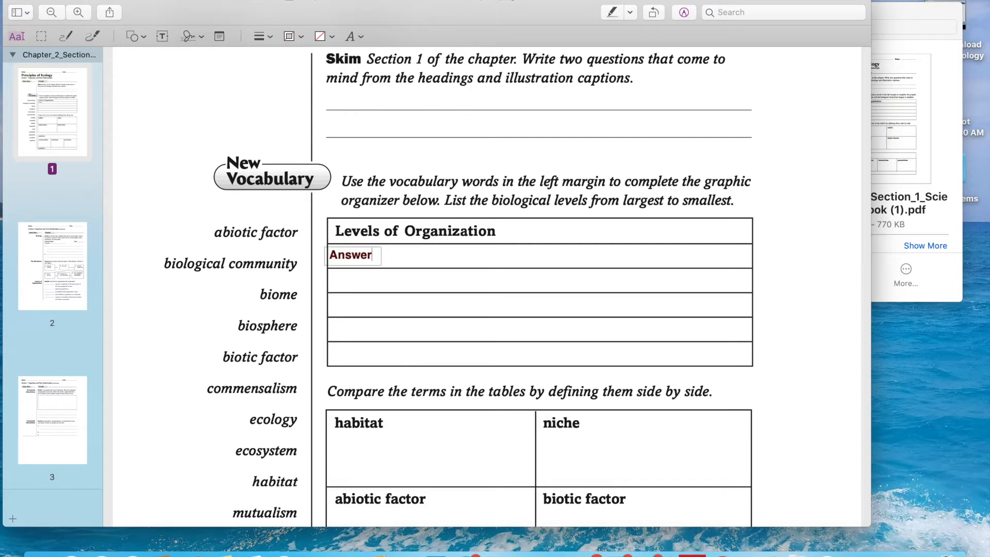
pyautogui.click(394, 302)
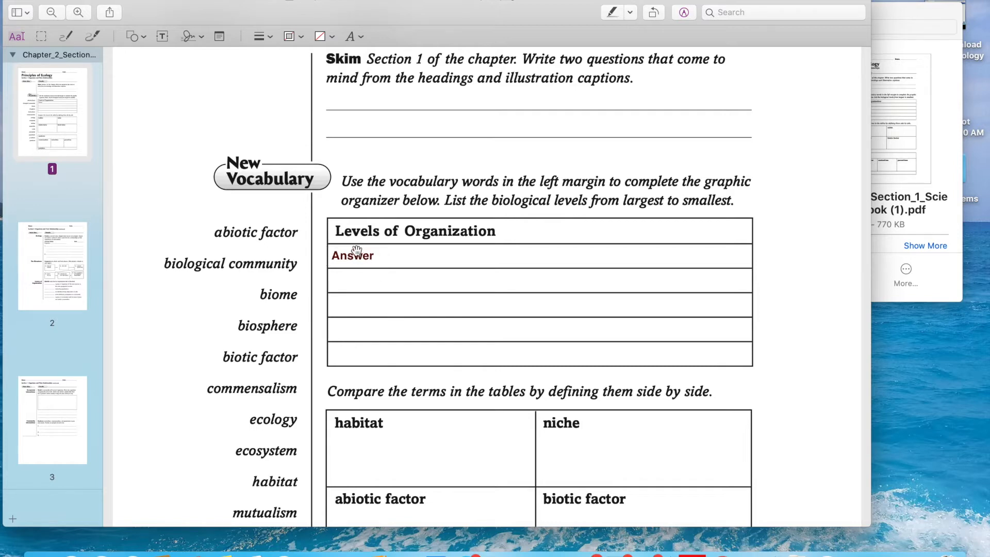
pyautogui.moveTo(354, 257); pyautogui.dragTo(379, 259)
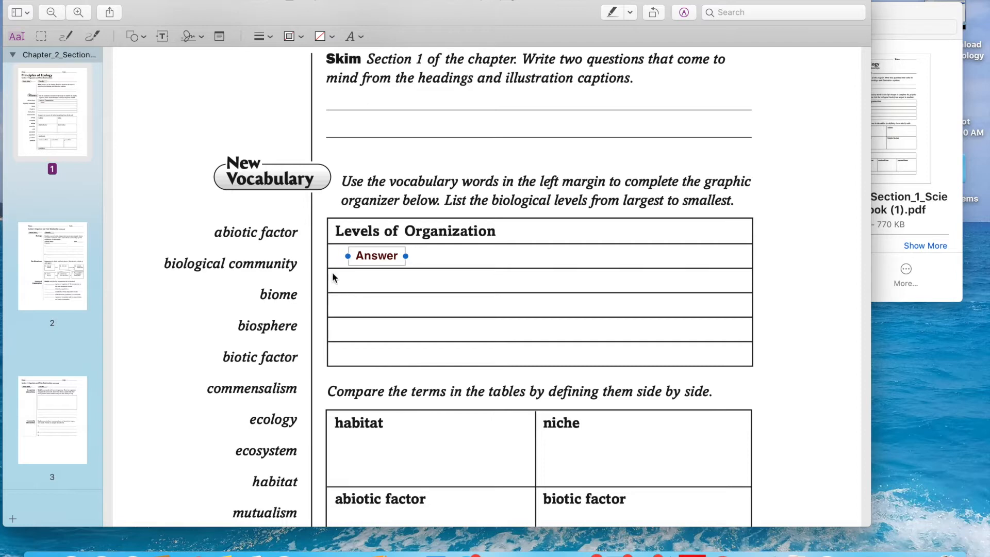
# - Add a text box reading "Answer # 2" with "Second" on a new line, and delete it
pyautogui.click(162, 36)
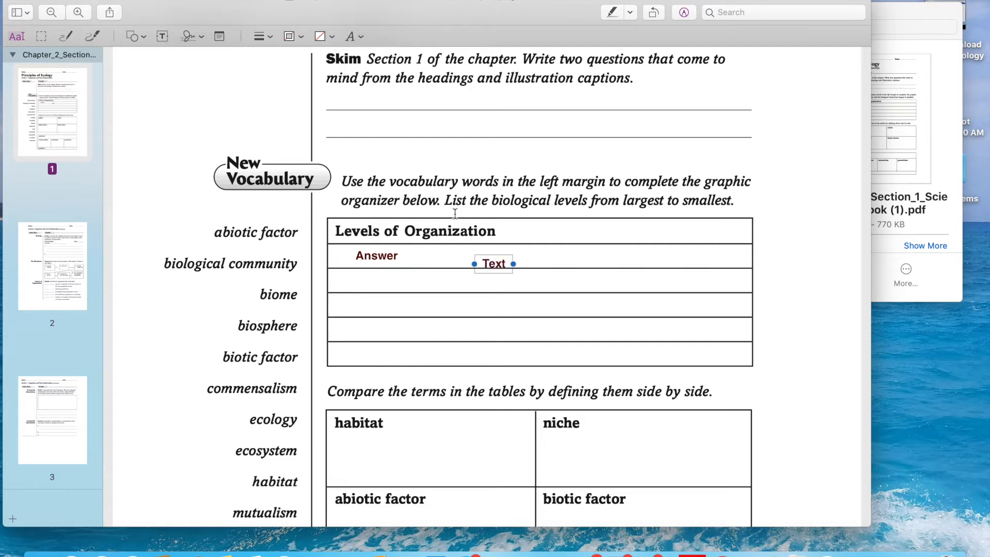
pyautogui.doubleClick(493, 261)
pyautogui.write('Answer # 2')
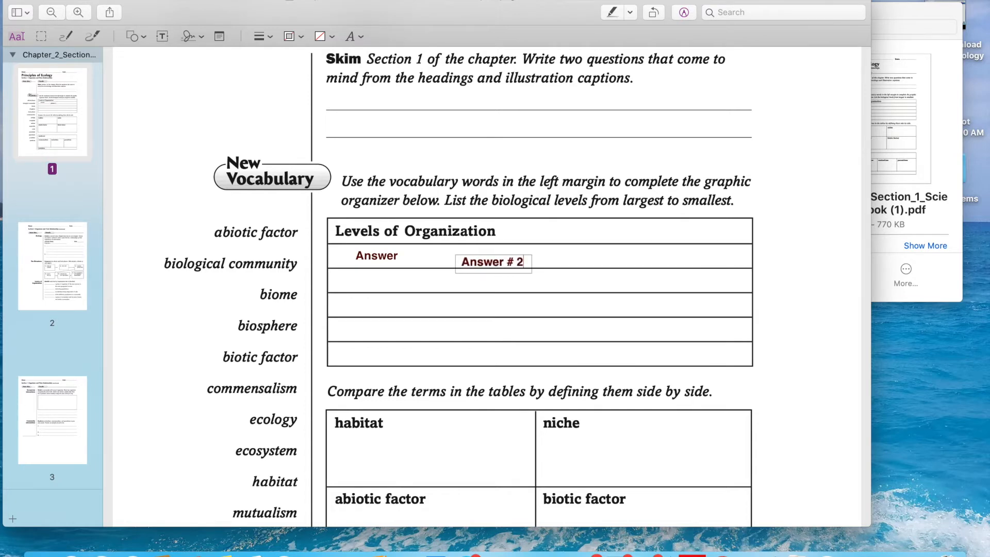
pyautogui.press('Return')
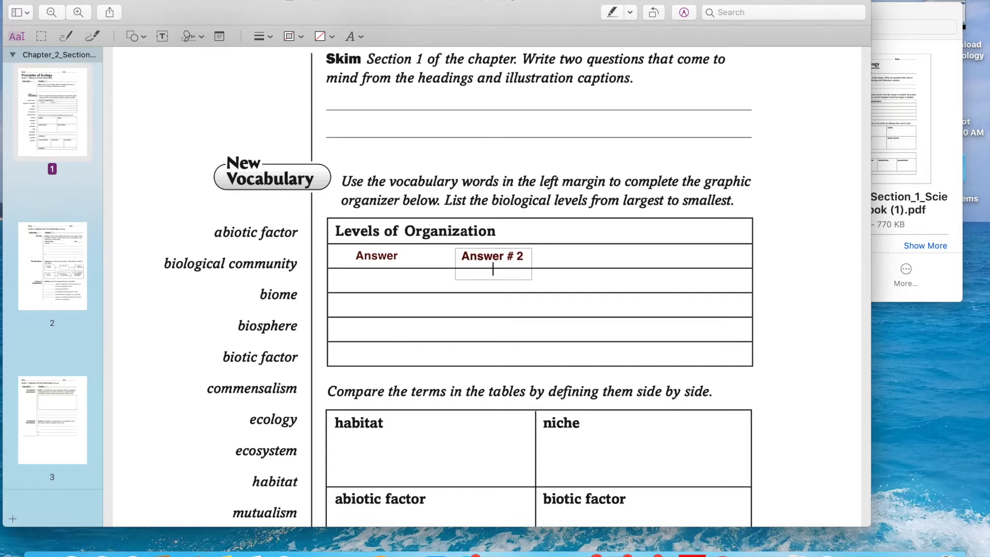
pyautogui.write('Second')
pyautogui.click(462, 319)
pyautogui.click(485, 269)
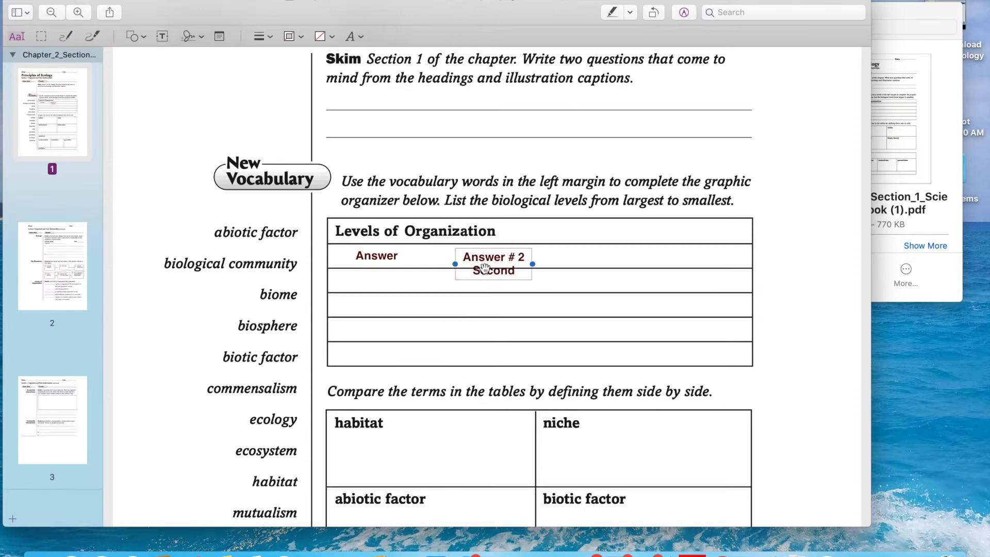
pyautogui.press('Delete')
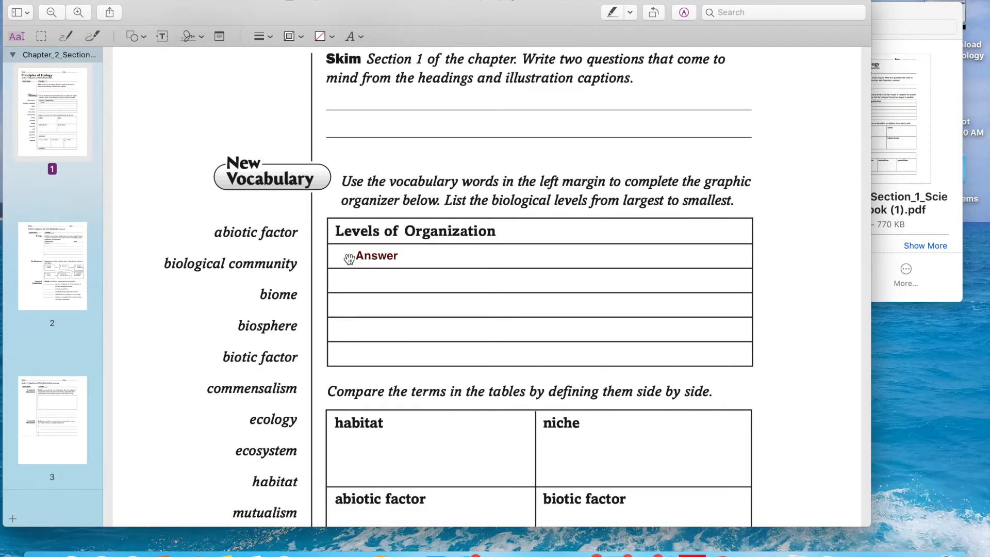
# - Set the text style for new annotations to 14 pt and blue
pyautogui.click(355, 38)
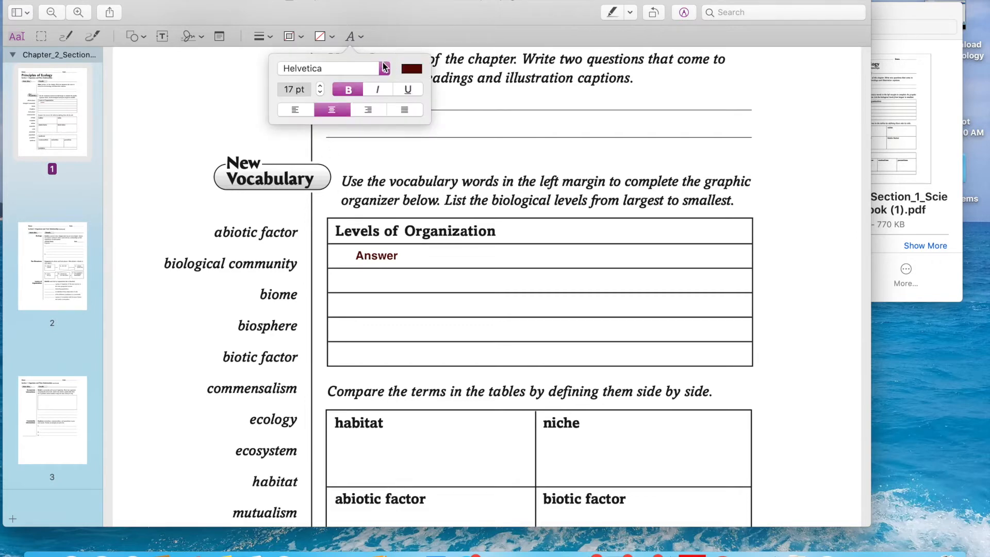
pyautogui.click(321, 94)
pyautogui.click(320, 94)
pyautogui.click(410, 69)
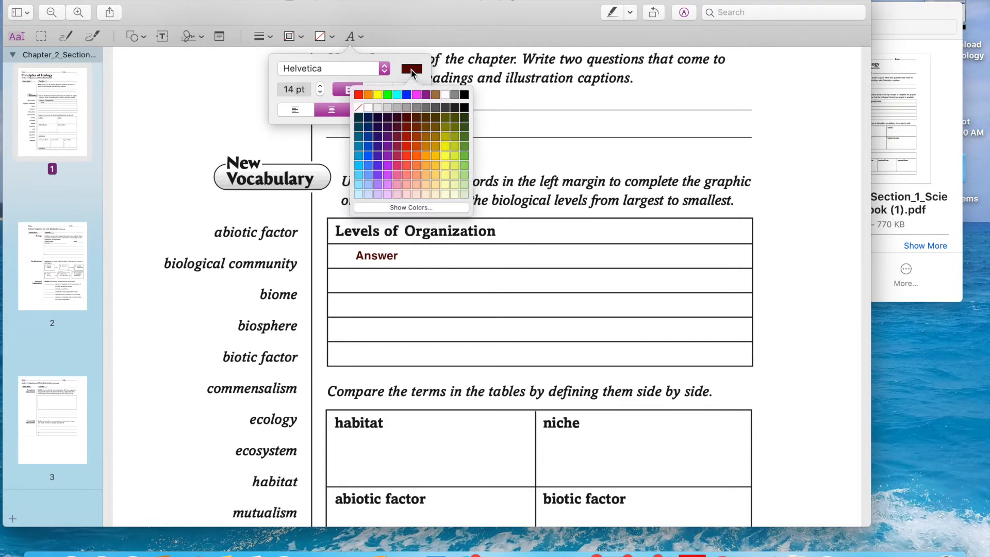
pyautogui.click(405, 94)
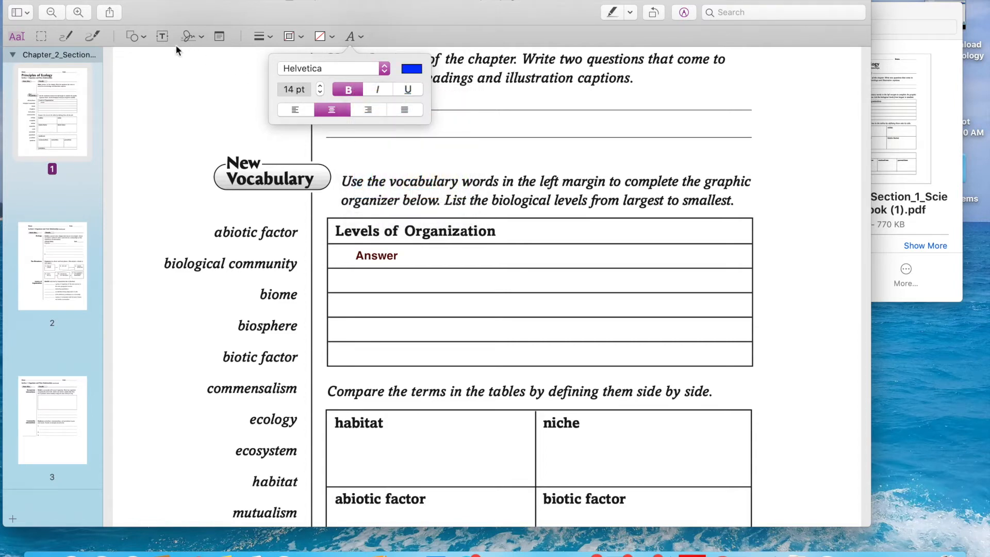
# - Place a new text box in the second blank row of the Levels of Organization table and set its font size to 20 pt
pyautogui.click(162, 37)
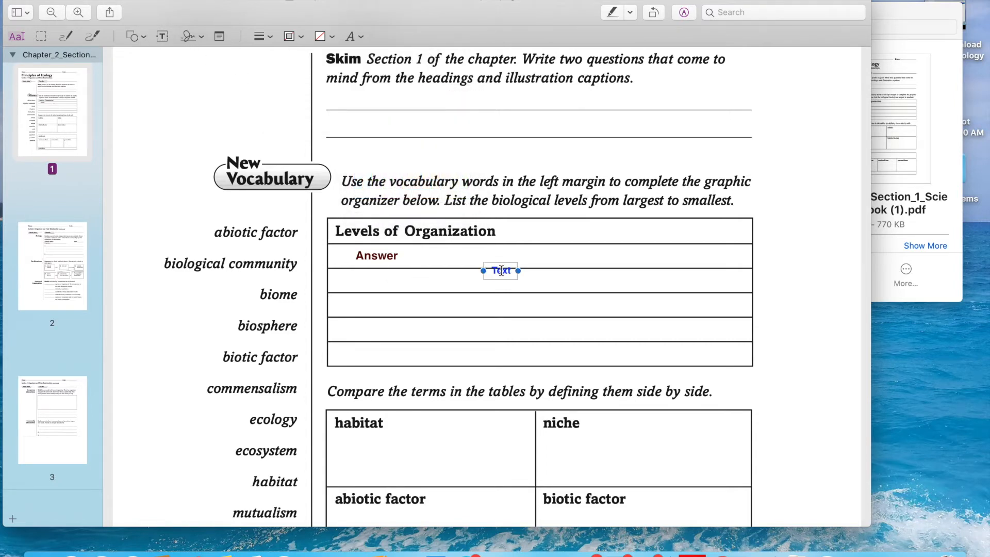
pyautogui.moveTo(503, 264); pyautogui.dragTo(369, 275)
pyautogui.click(360, 36)
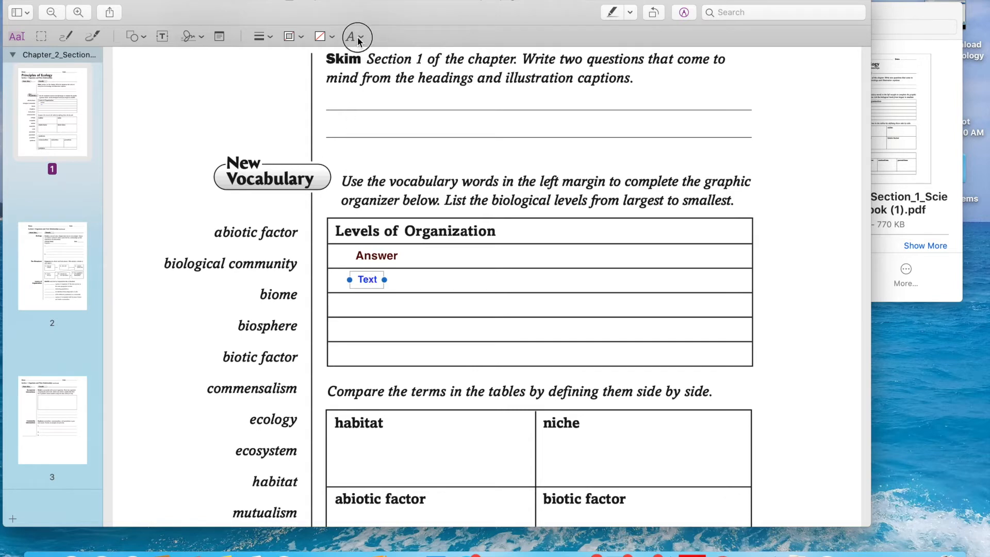
pyautogui.click(320, 94)
pyautogui.click(319, 93)
pyautogui.click(319, 94)
pyautogui.click(320, 93)
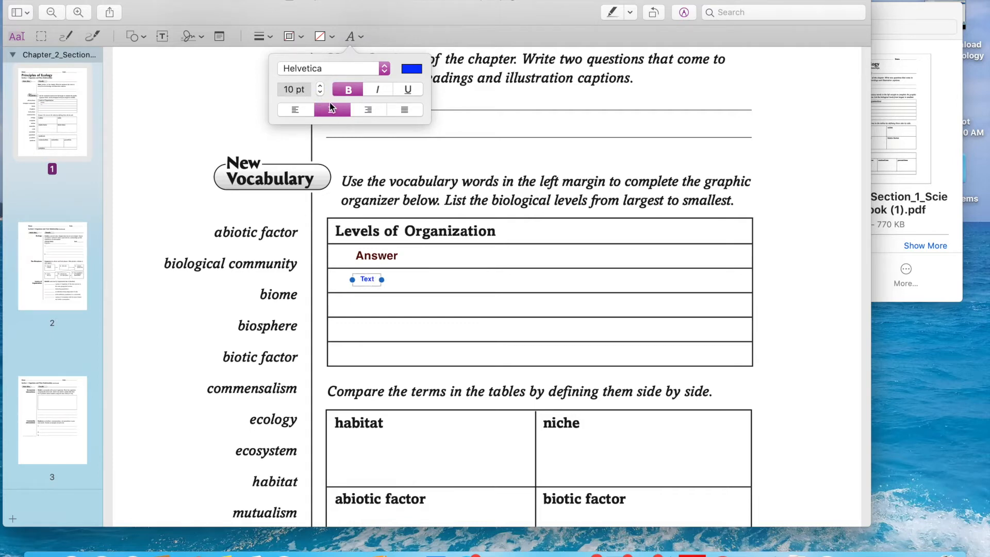
pyautogui.click(320, 86)
pyautogui.click(320, 86)
pyautogui.click(321, 86)
pyautogui.click(320, 87)
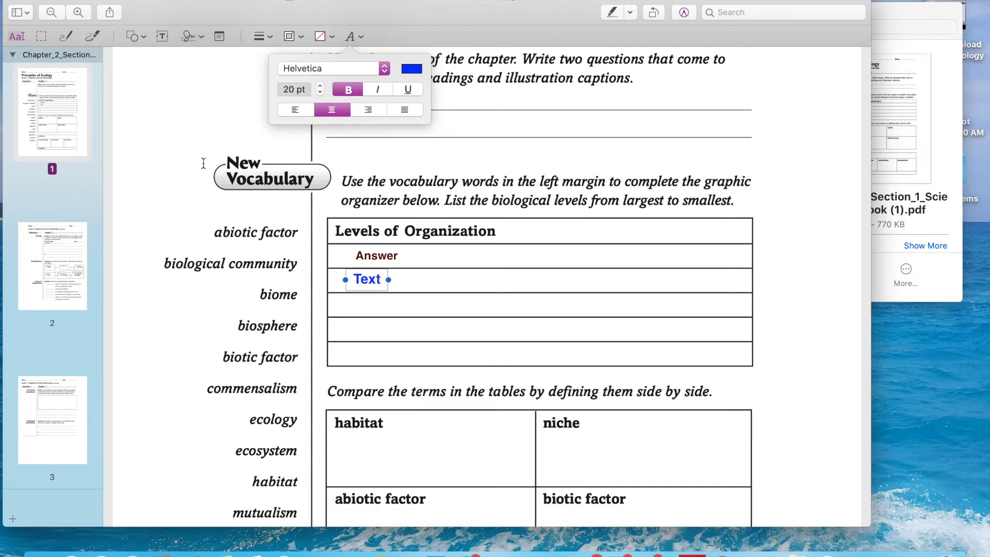
pyautogui.click(175, 94)
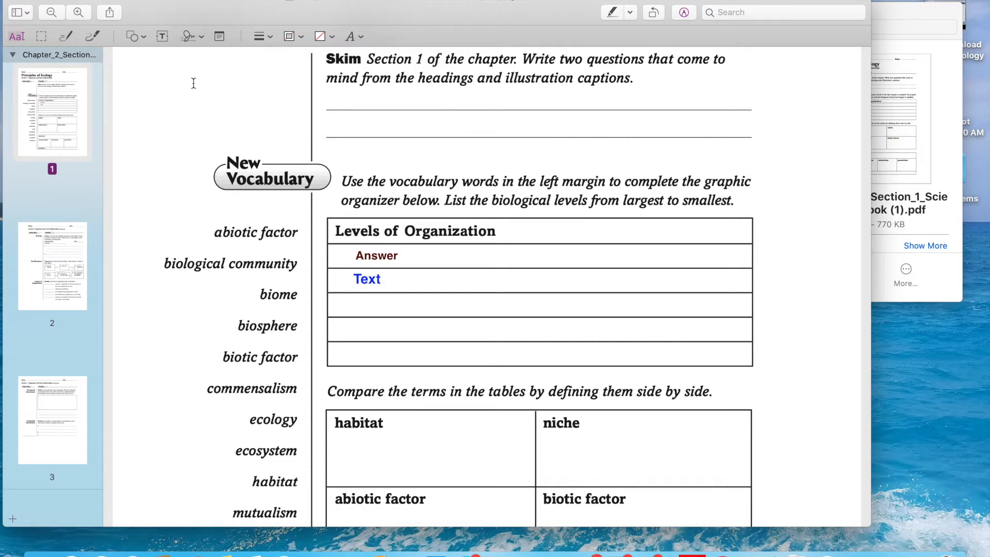
# - Draw an orange curved arrow freehand from the Skim answer lines down to the Levels of Organization table
pyautogui.scroll(5, 474, 331)
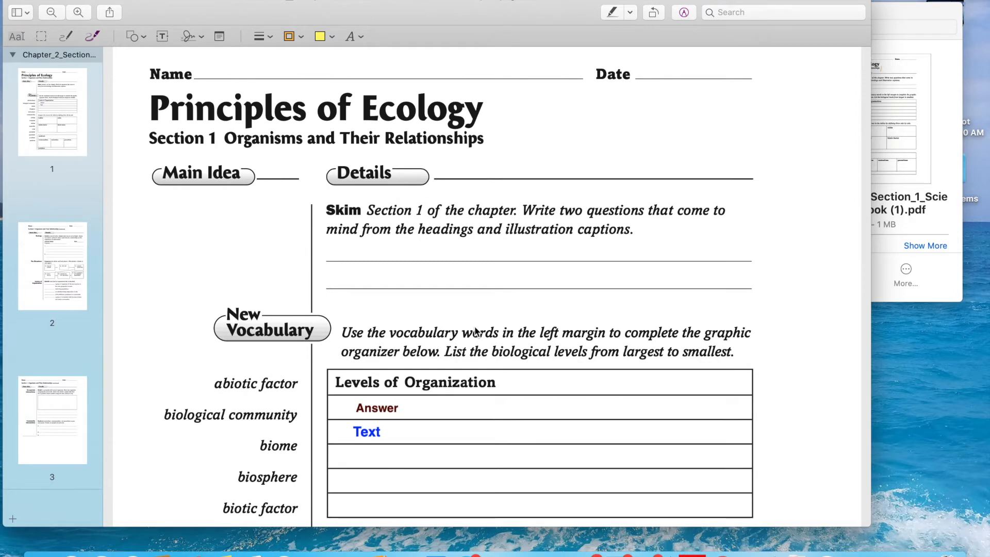
pyautogui.click(88, 40)
pyautogui.scroll(-3, 174, 130)
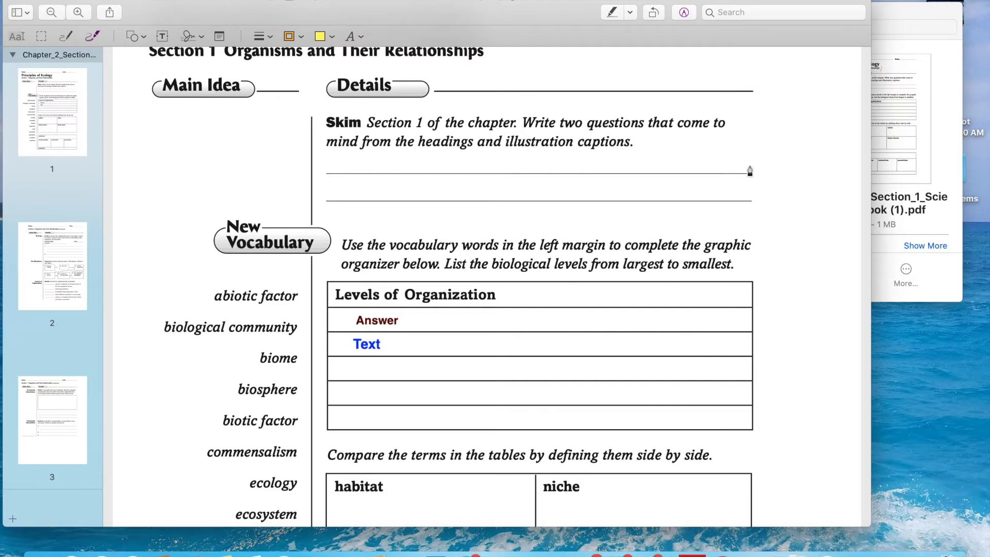
pyautogui.moveTo(761, 161)
pyautogui.mouseDown()
pyautogui.moveTo(799, 173)
pyautogui.moveTo(821, 207)
pyautogui.moveTo(818, 254)
pyautogui.moveTo(787, 290)
pyautogui.mouseUp()
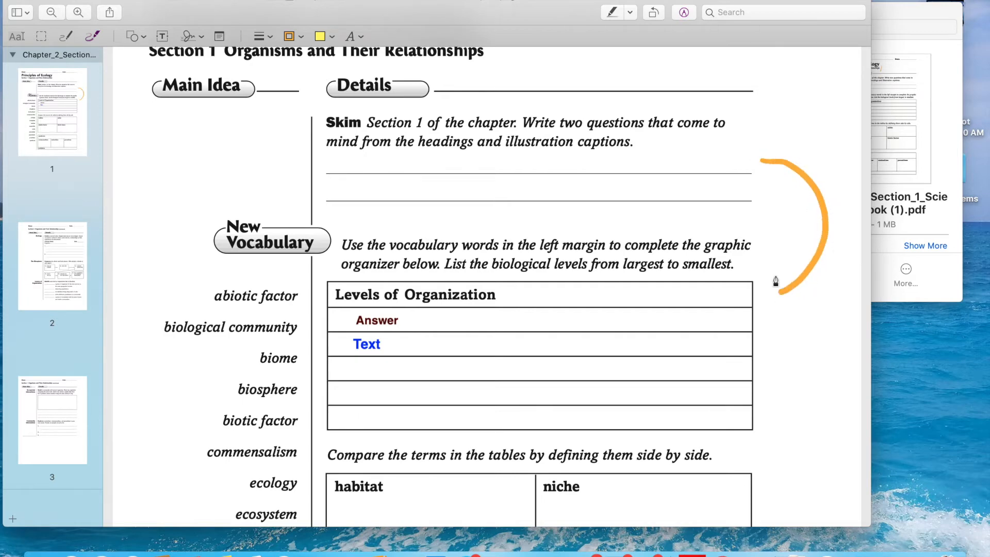
pyautogui.moveTo(769, 259)
pyautogui.mouseDown()
pyautogui.moveTo(772, 304)
pyautogui.moveTo(806, 303)
pyautogui.mouseUp()
# - Change the line colour to purple and draw a smiley face in the blank margin under Main Idea
pyautogui.click(301, 36)
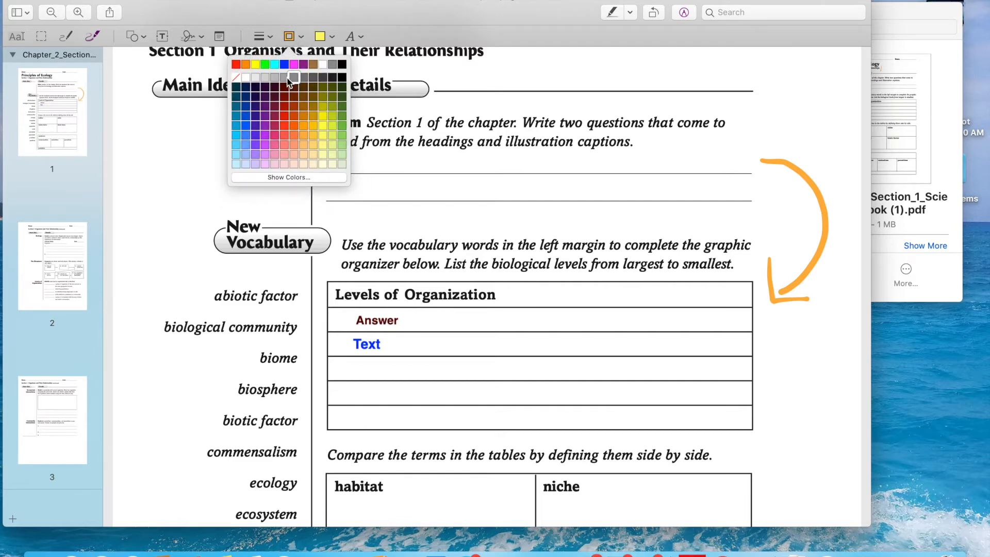
pyautogui.click(264, 145)
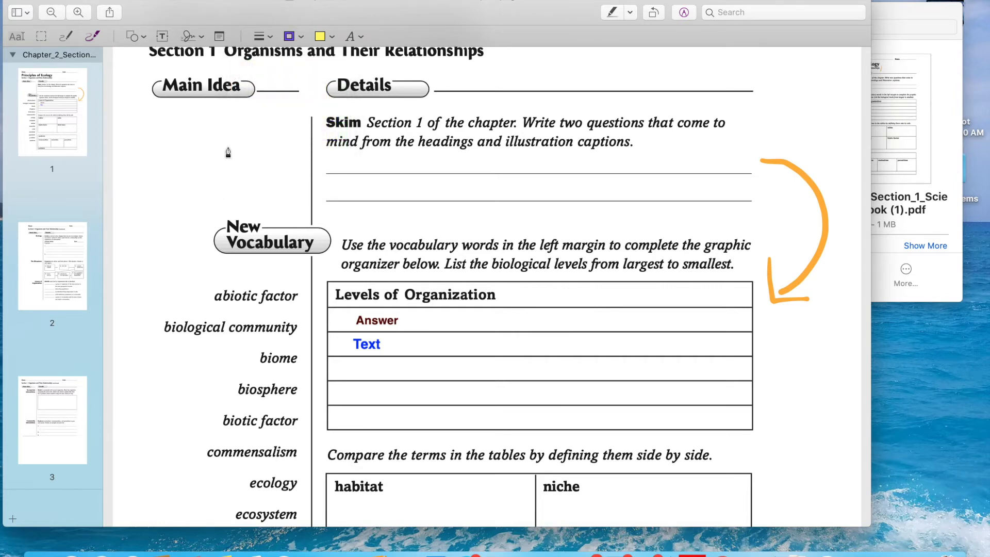
pyautogui.moveTo(164, 135)
pyautogui.mouseDown()
pyautogui.moveTo(172, 158)
pyautogui.moveTo(177, 133)
pyautogui.moveTo(186, 146)
pyautogui.moveTo(190, 176)
pyautogui.moveTo(208, 160)
pyautogui.mouseUp()
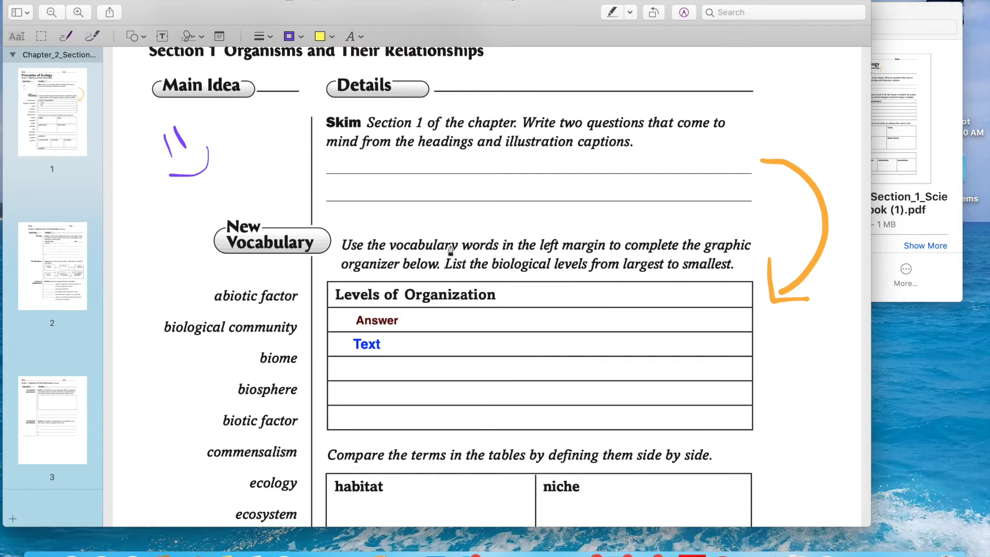
# - Sketch a triangle with a purple outline and yellow fill in the habitat cell of the comparison table
pyautogui.scroll(-5, 448, 250)
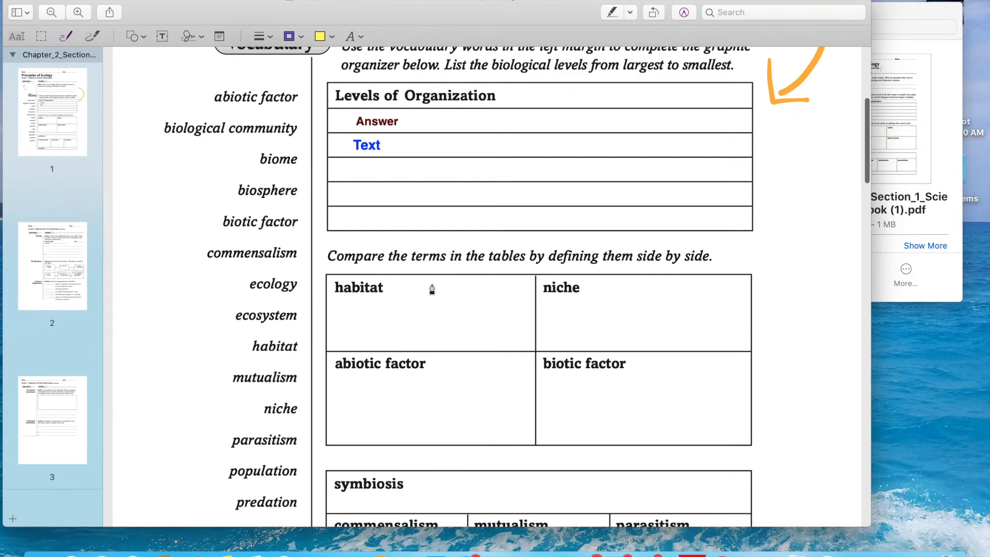
pyautogui.moveTo(429, 292)
pyautogui.mouseDown()
pyautogui.moveTo(409, 307)
pyautogui.moveTo(508, 316)
pyautogui.moveTo(435, 291)
pyautogui.mouseUp()
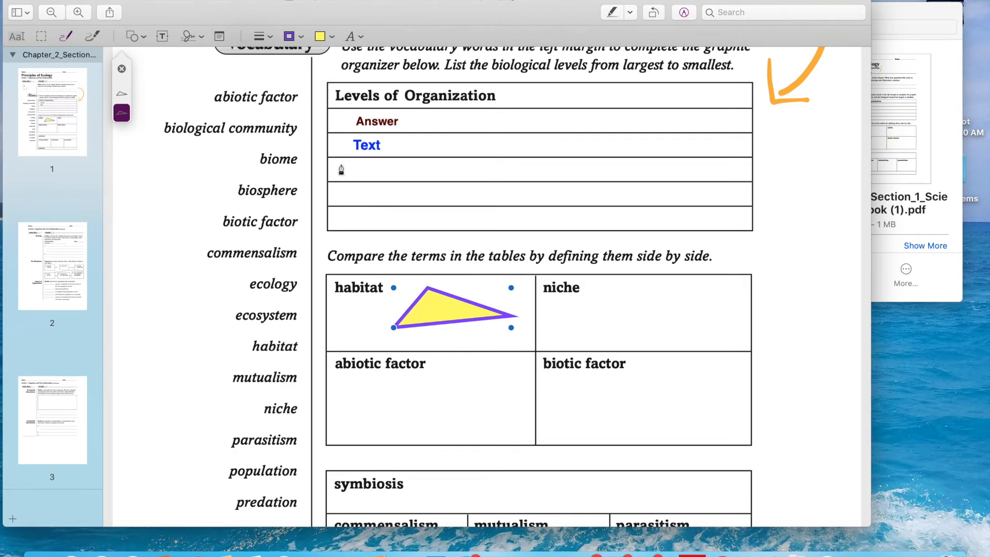
pyautogui.scroll(5, 292, 183)
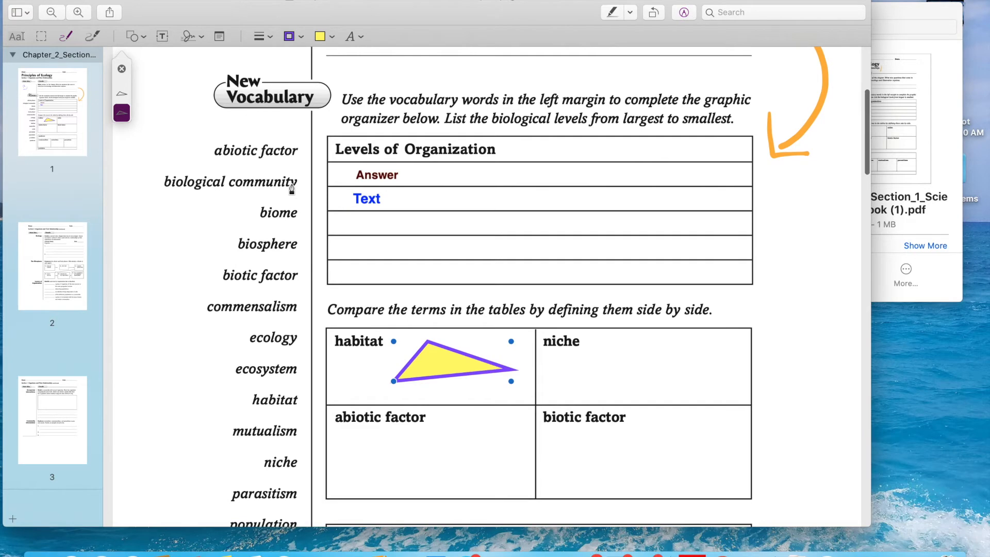
pyautogui.scroll(-2, 427, 389)
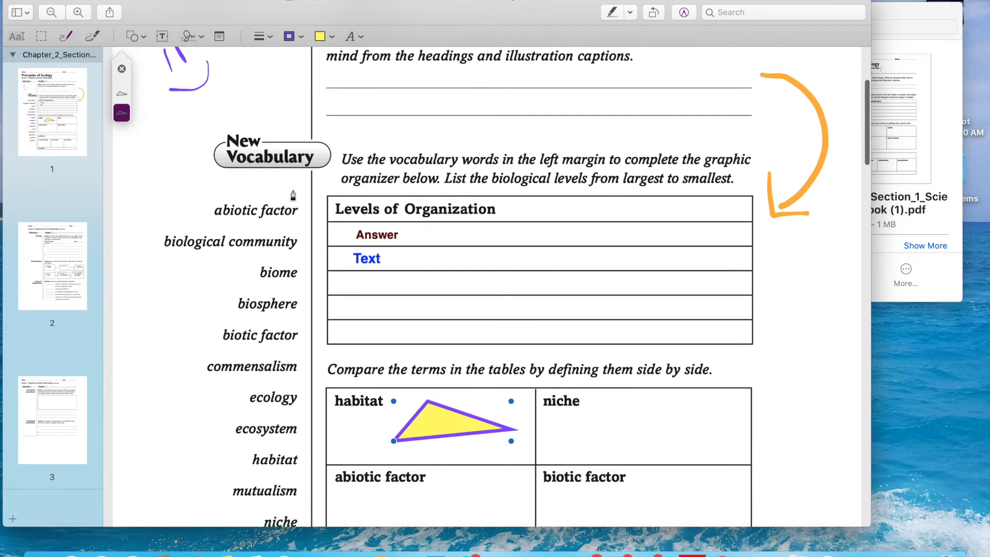